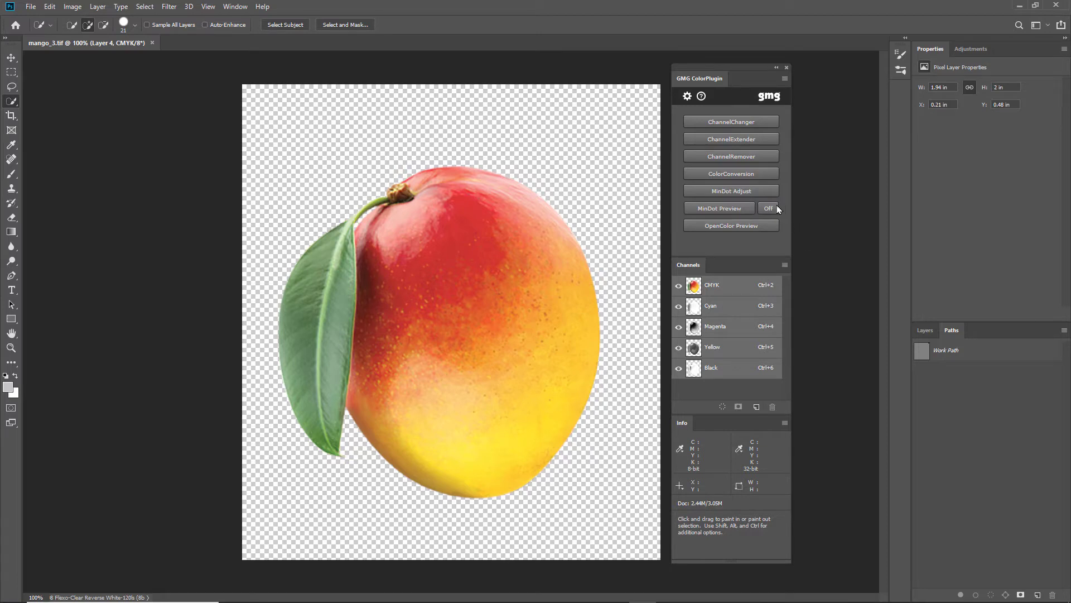
# - In ChannelChanger, replace Yellow and Magenta with PANTONE 130 C and PANTONE 1795 C and apply
pyautogui.click(731, 122)
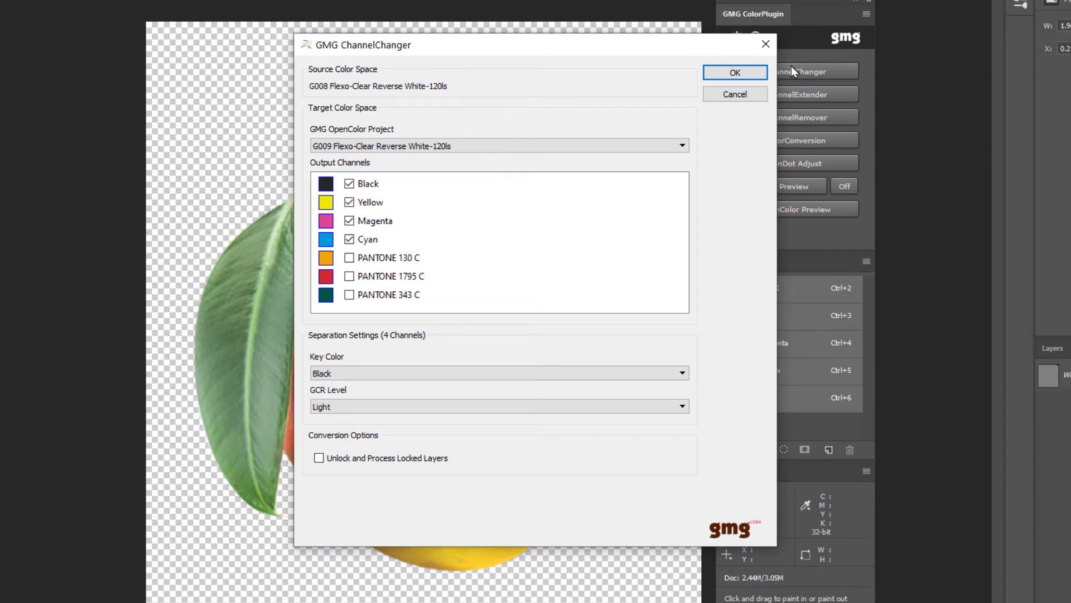
pyautogui.click(349, 202)
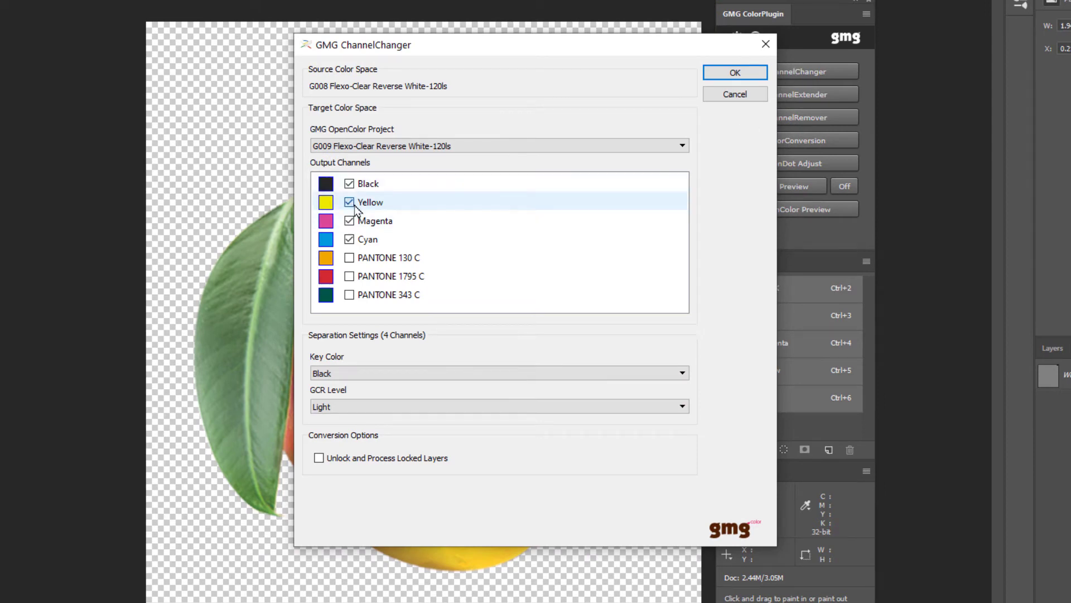
pyautogui.click(349, 221)
pyautogui.click(349, 258)
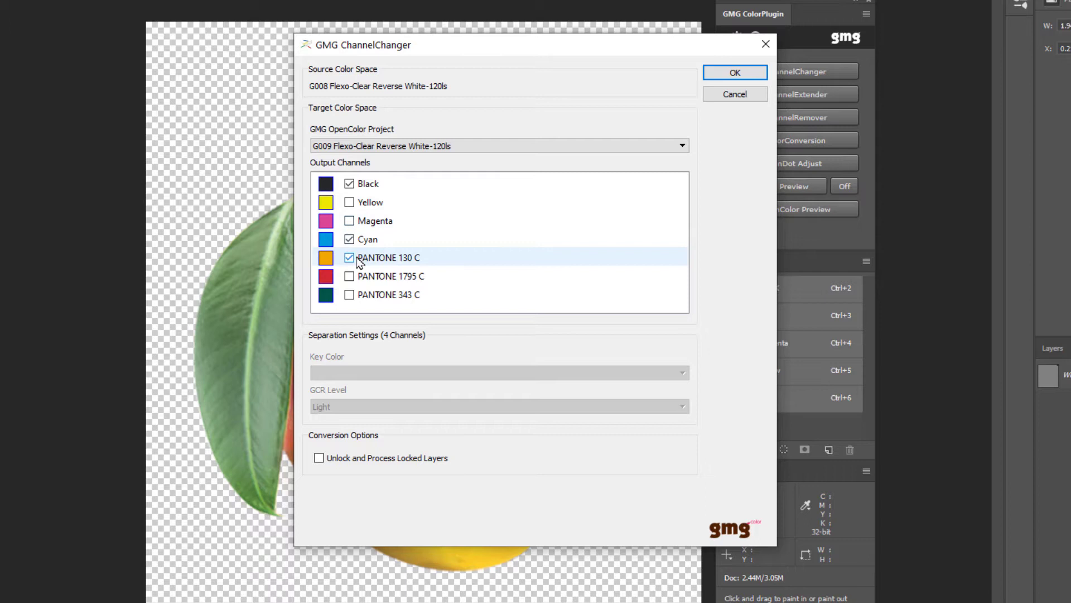
pyautogui.click(352, 276)
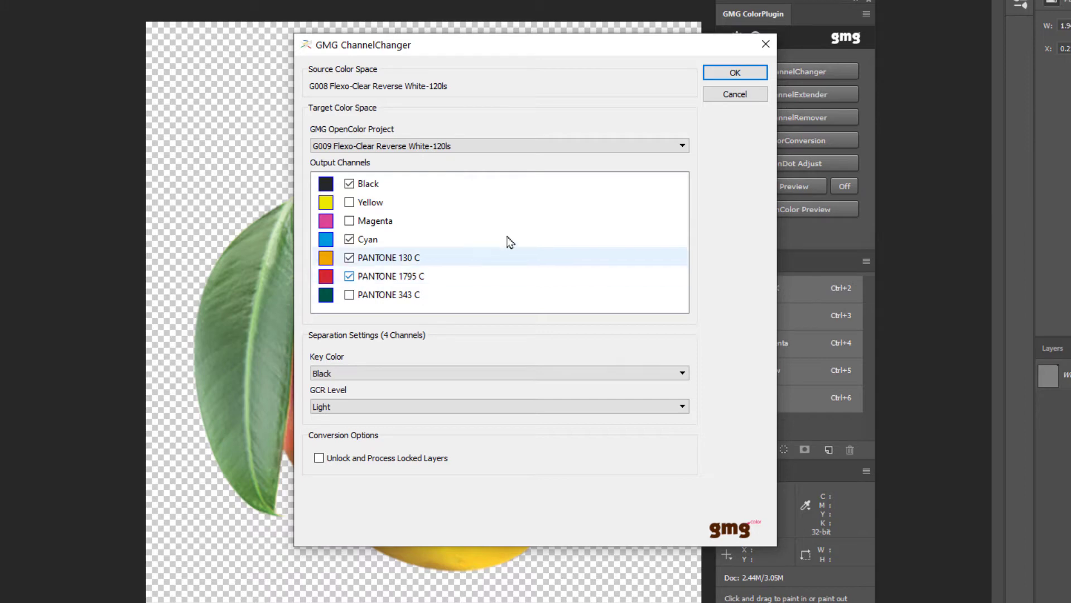
pyautogui.click(732, 72)
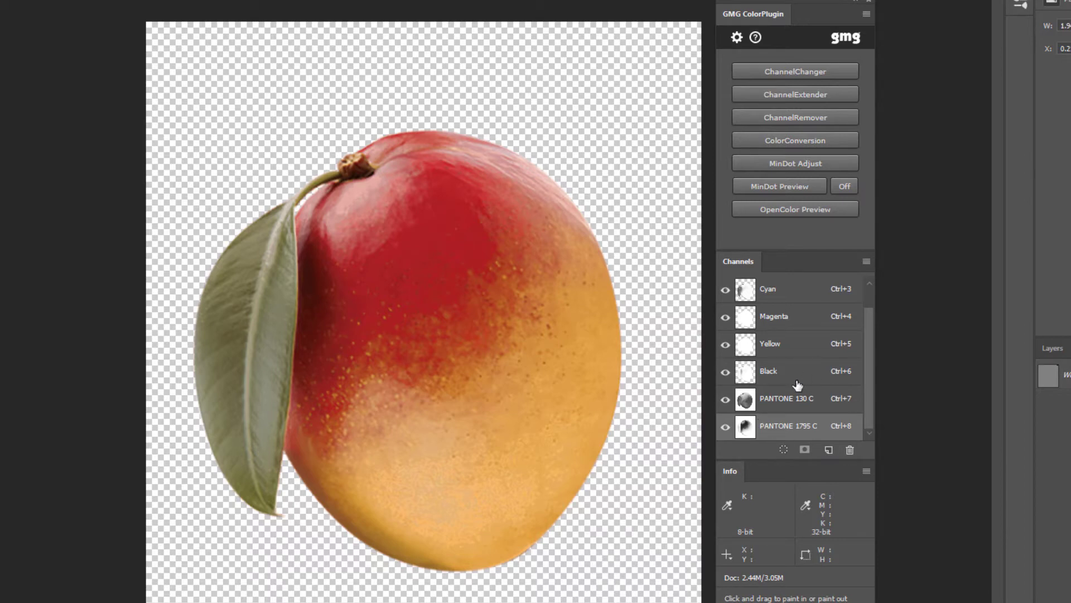
# - Generate an OpenColor Preview of the PANTONE separation as a new Lab document
pyautogui.click(783, 211)
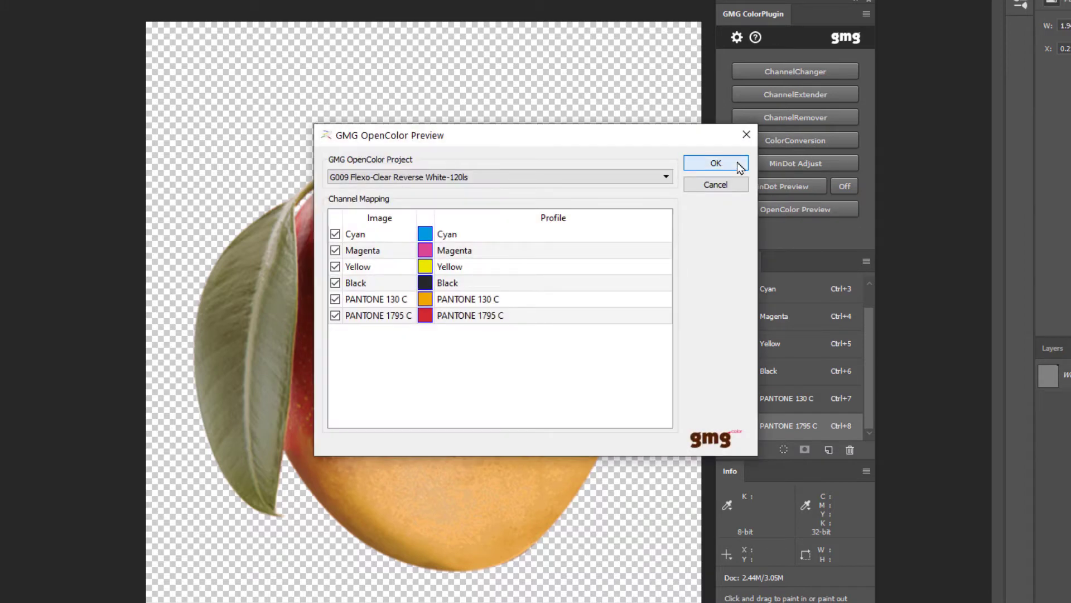
pyautogui.click(715, 163)
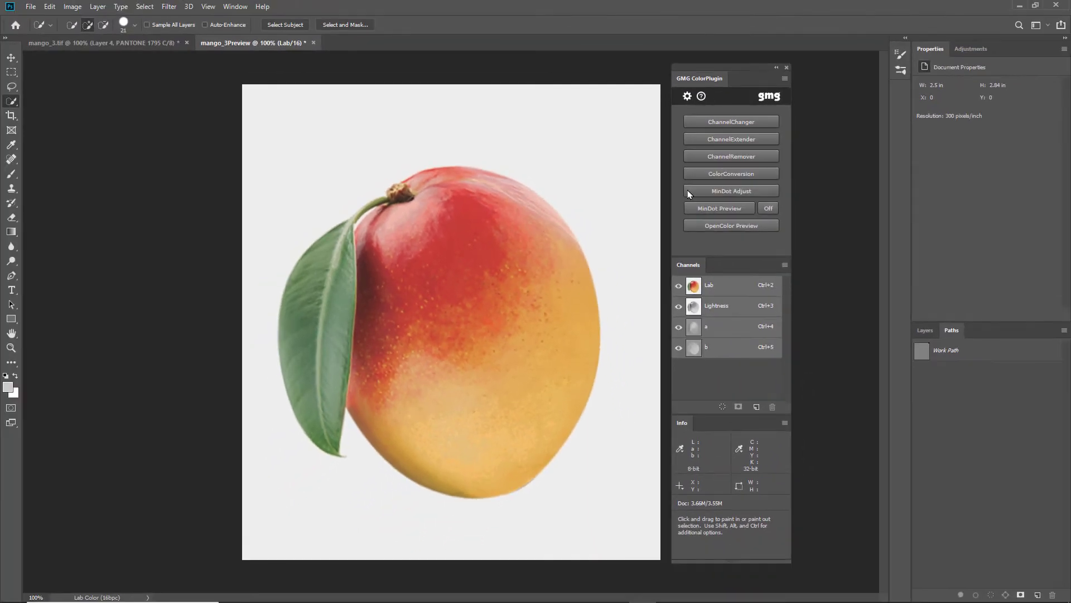
# - Close mango_3Preview unsaved, revert mango_3.tif to its CMYK version, and inspect Cyan alone
pyautogui.click(314, 43)
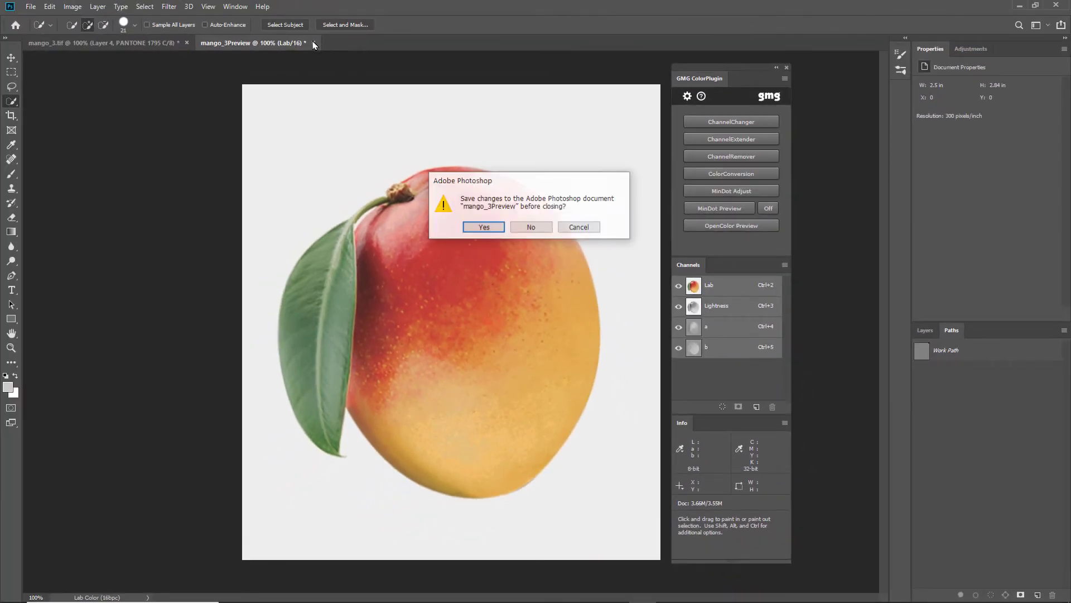
pyautogui.click(531, 227)
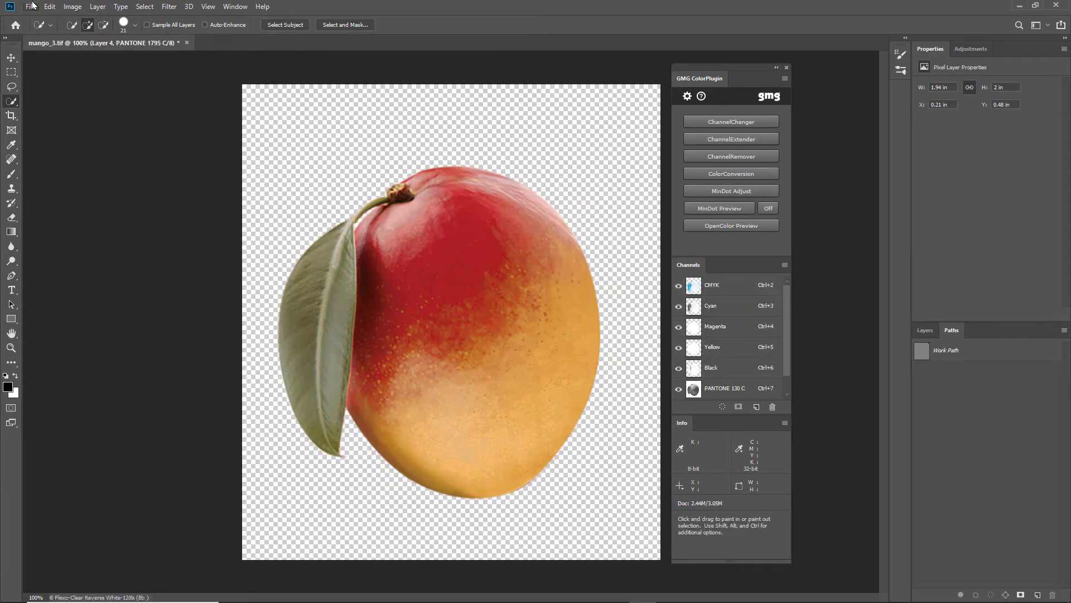
pyautogui.click(35, 6)
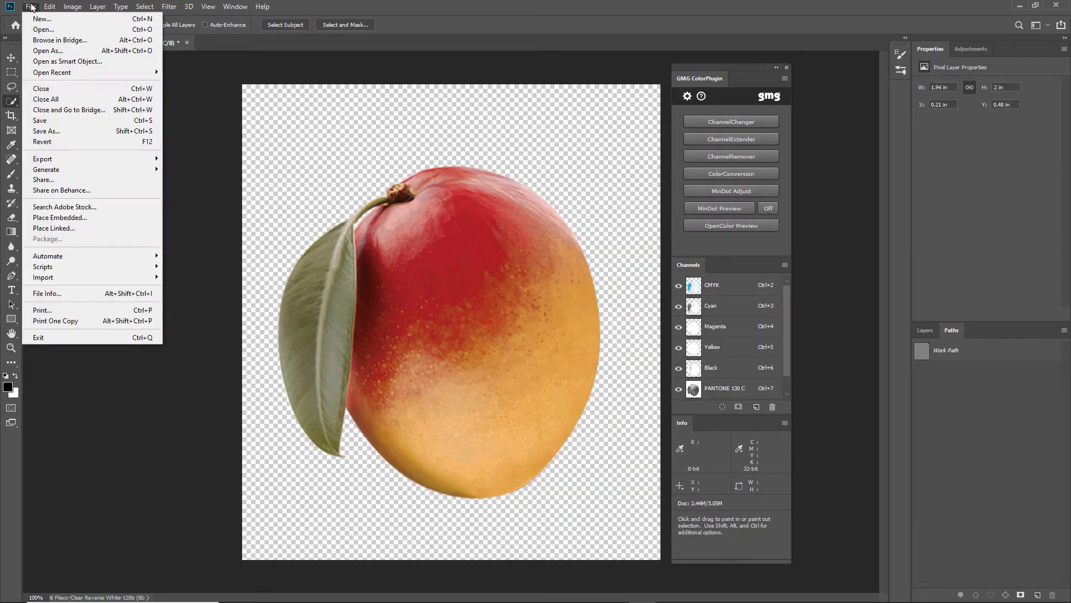
pyautogui.click(70, 140)
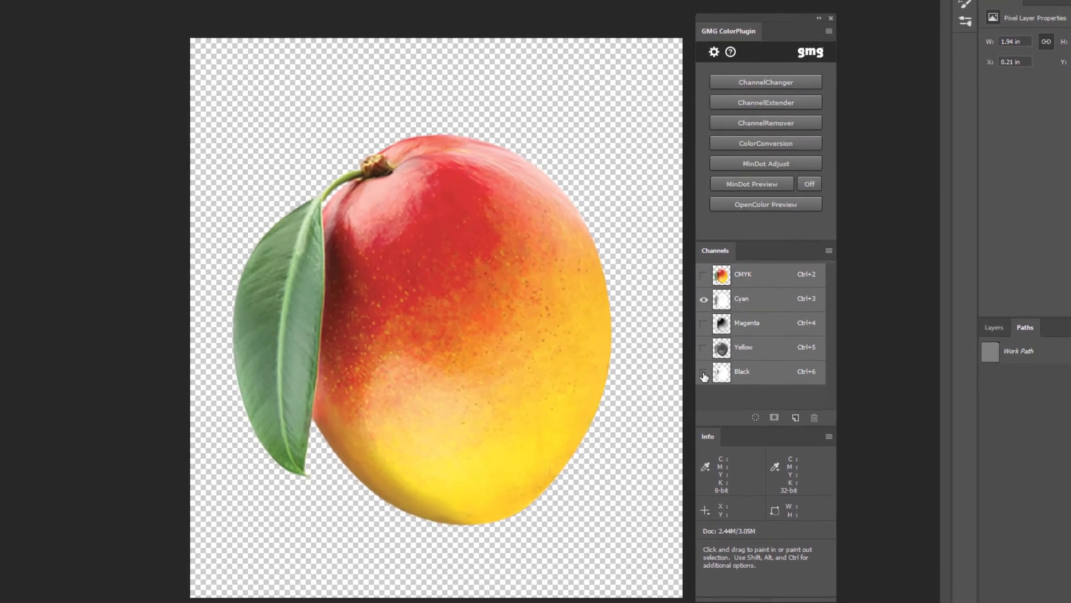
pyautogui.moveTo(677, 328); pyautogui.dragTo(678, 371)
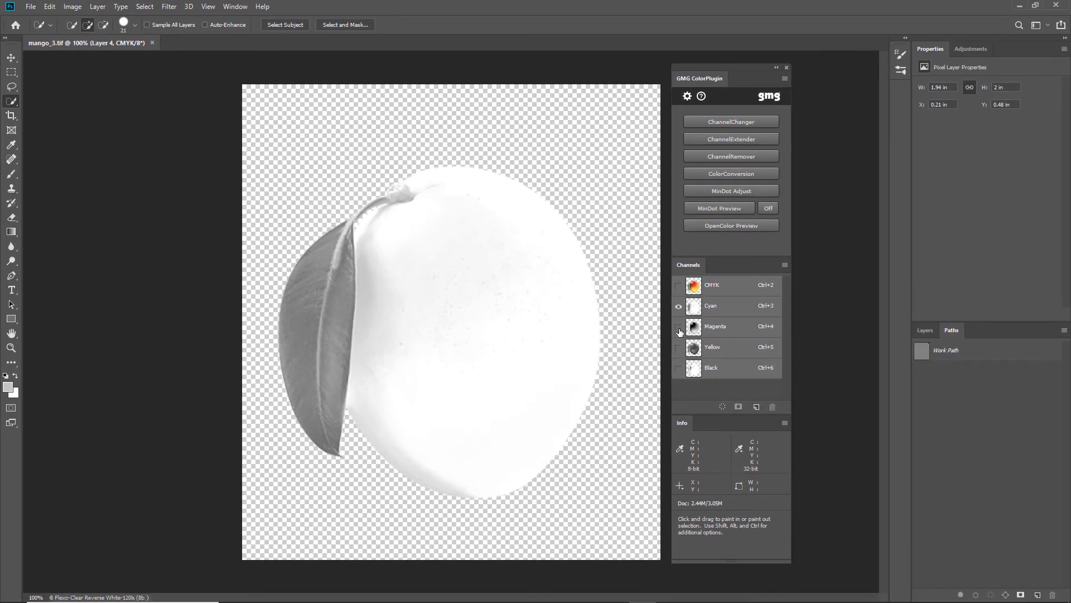
pyautogui.moveTo(678, 330); pyautogui.dragTo(680, 370)
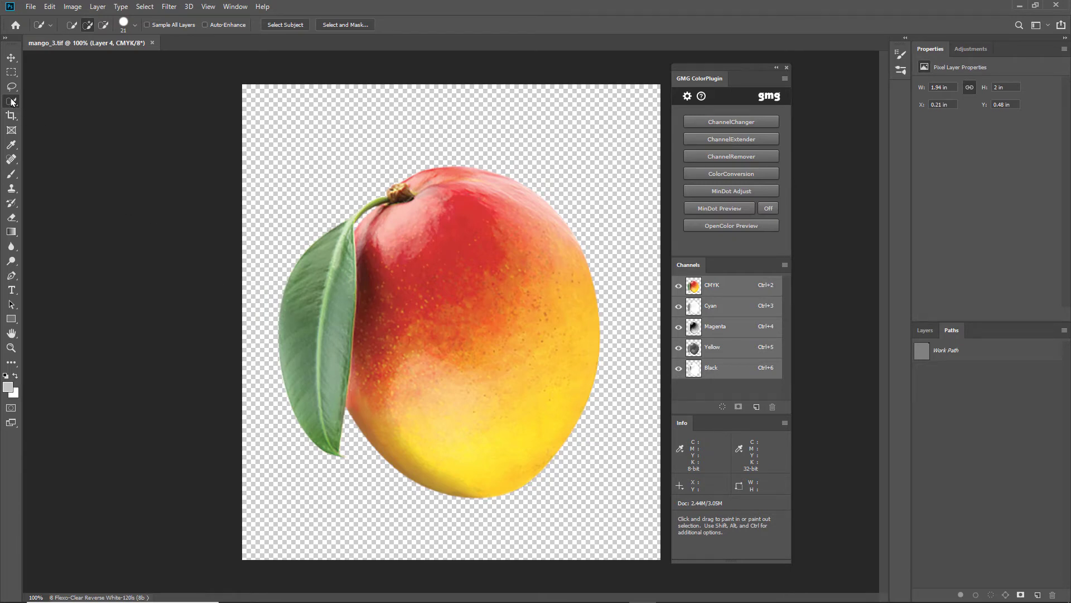
# - Quick-select the fruit, uncheck Cyan in ChannelRemover, apply, and check the Cyan channel
pyautogui.moveTo(460, 214); pyautogui.dragTo(486, 196)
pyautogui.click(469, 354)
pyautogui.click(728, 156)
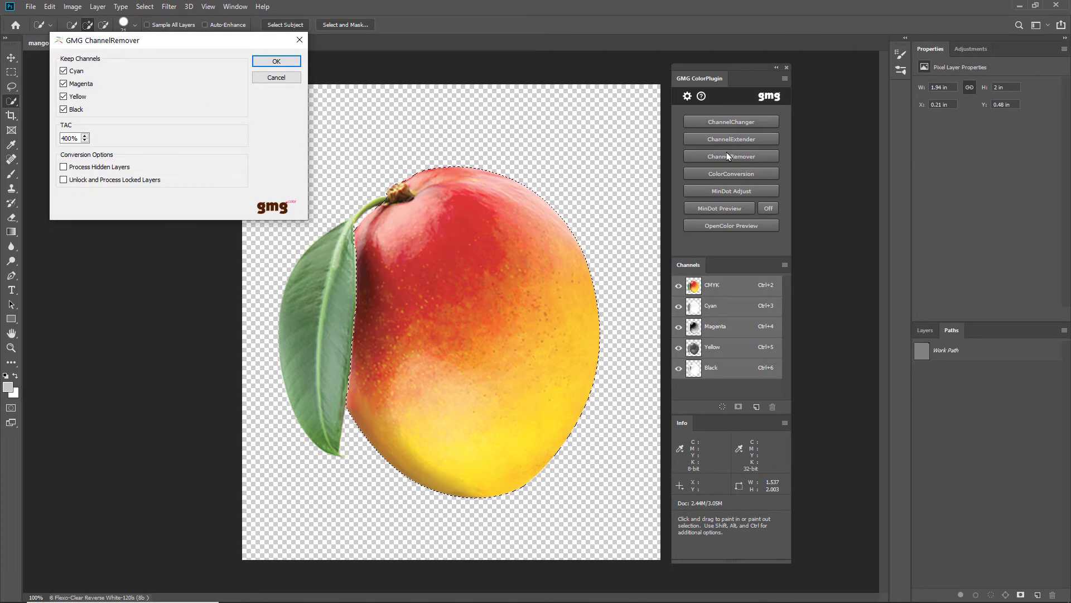
pyautogui.click(76, 70)
pyautogui.click(275, 61)
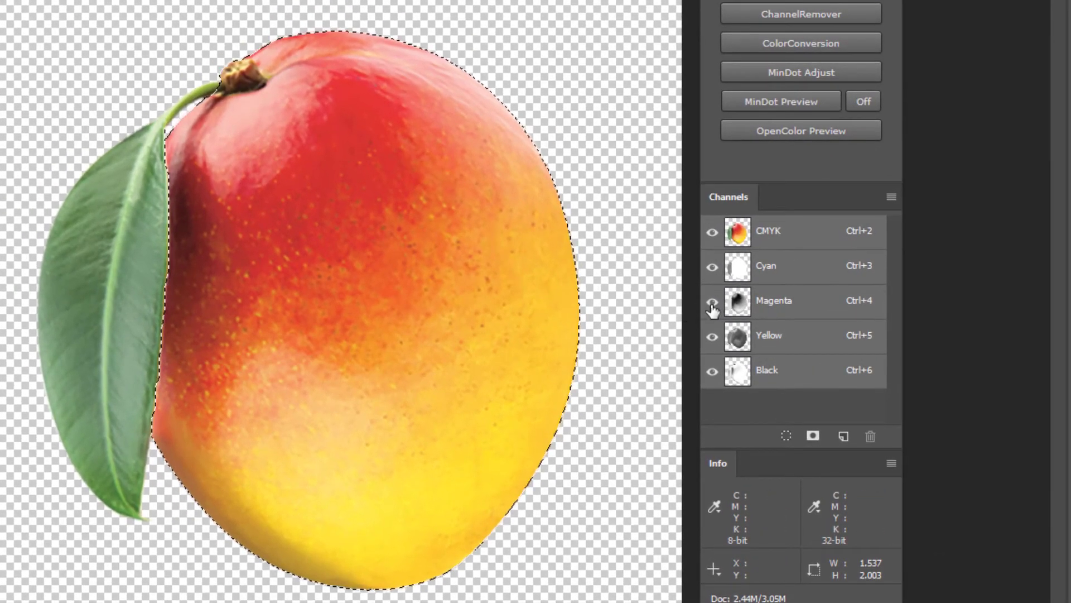
pyautogui.moveTo(712, 301); pyautogui.dragTo(724, 370)
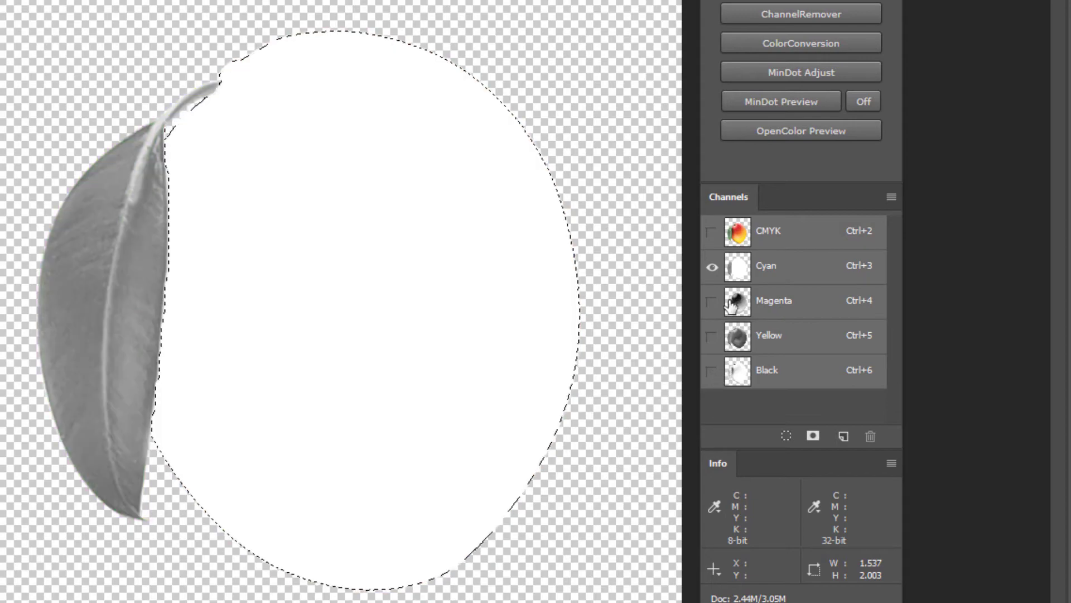
pyautogui.click(712, 232)
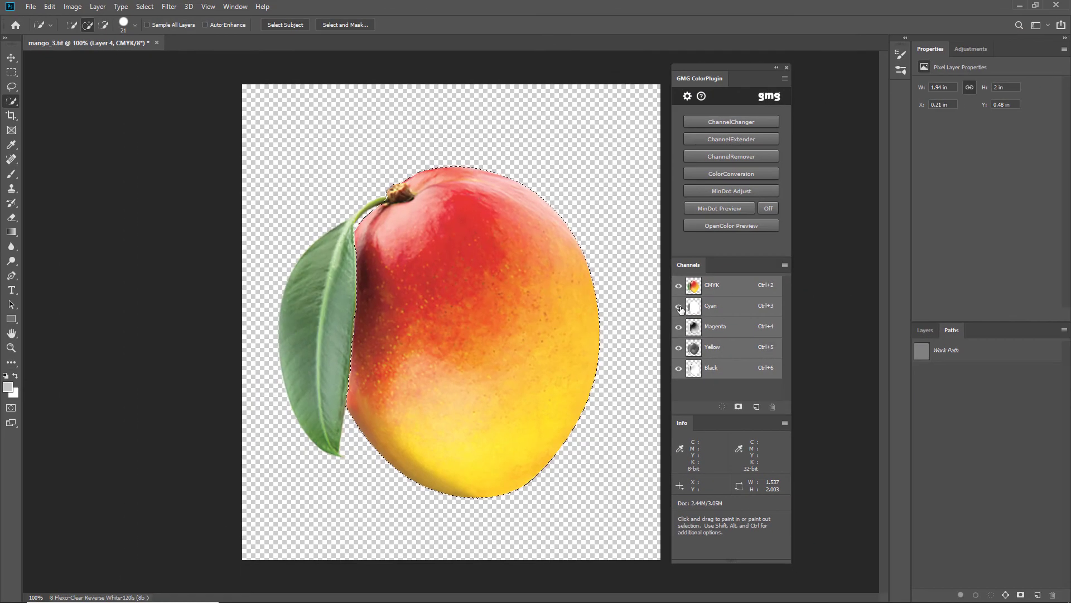
# - View the Magenta channel on its own, then return to the full-colour composite
pyautogui.click(692, 292)
pyautogui.click(691, 344)
pyautogui.click(692, 369)
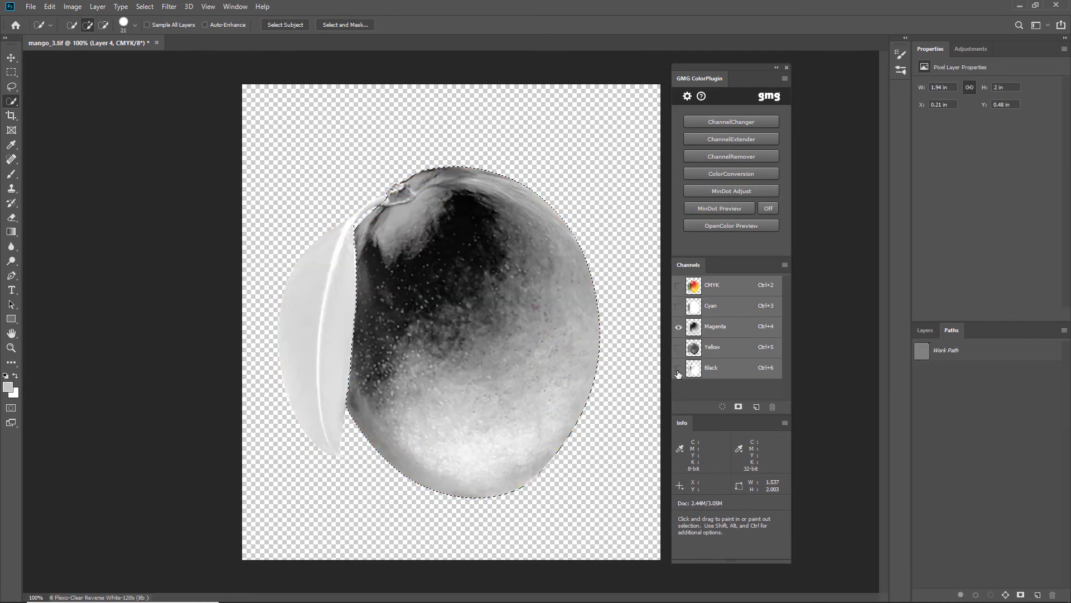
pyautogui.click(678, 285)
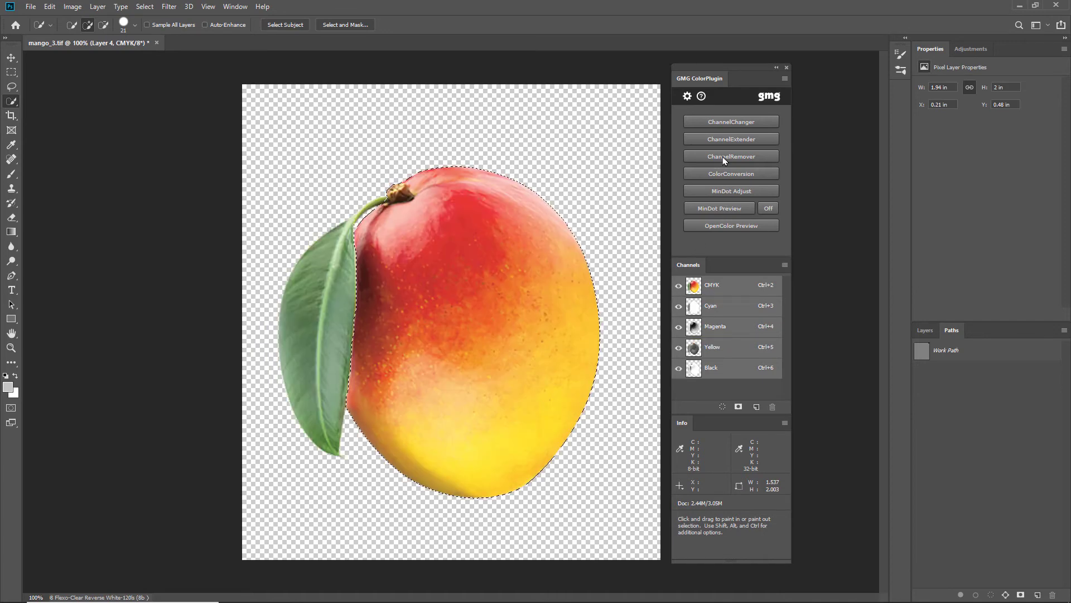
# - Invert the selection to the leaf and remove its magenta with ChannelRemover
pyautogui.click(138, 6)
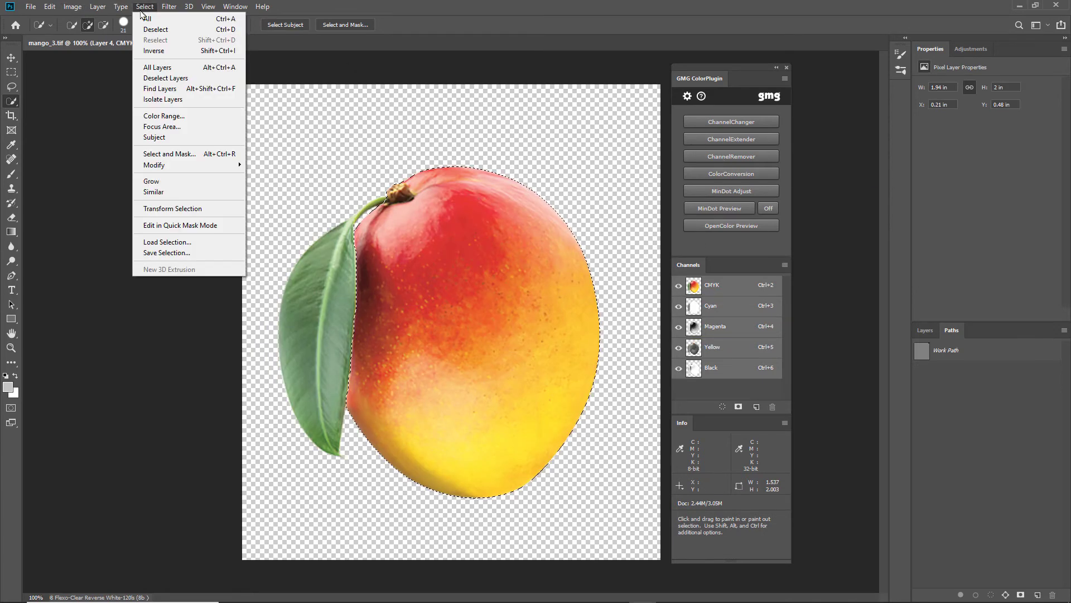
pyautogui.click(154, 52)
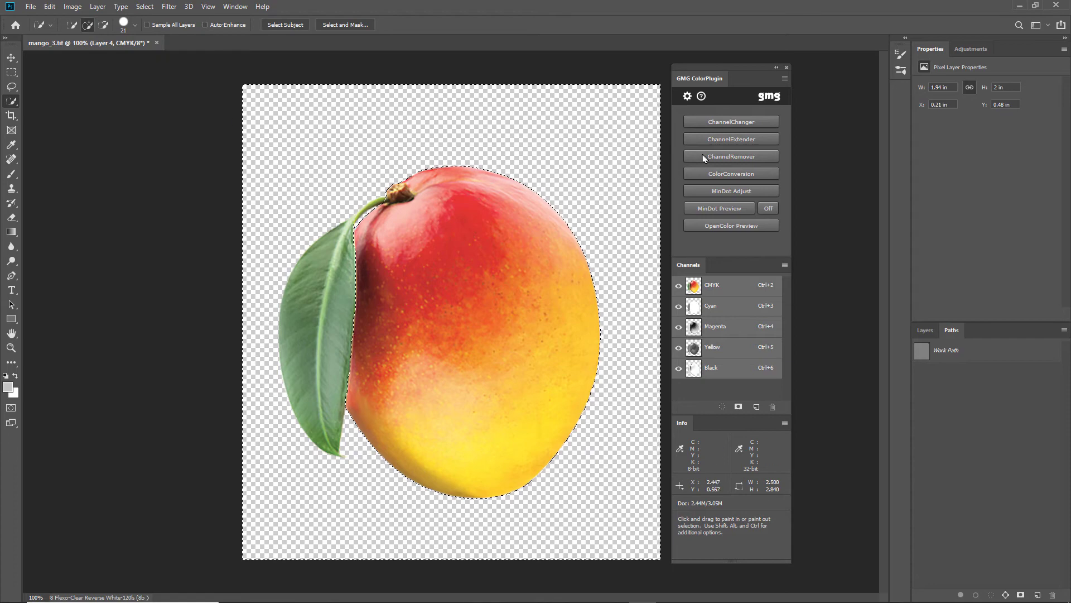
pyautogui.click(732, 156)
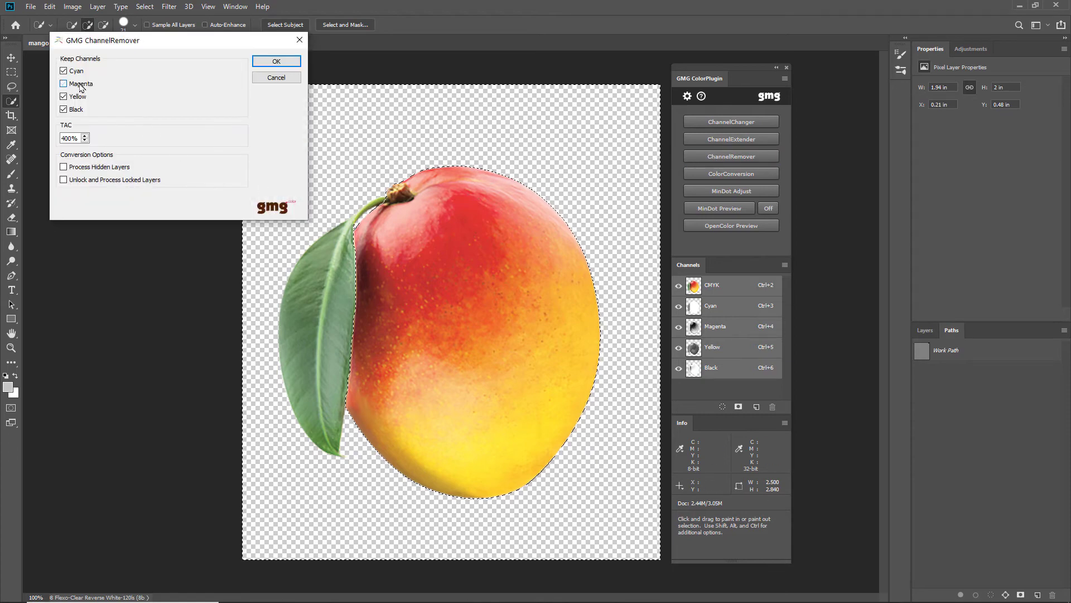
pyautogui.press('Return')
# - Confirm the leaf is clean in the Magenta channel, restore the composite, and deselect
pyautogui.click(678, 306)
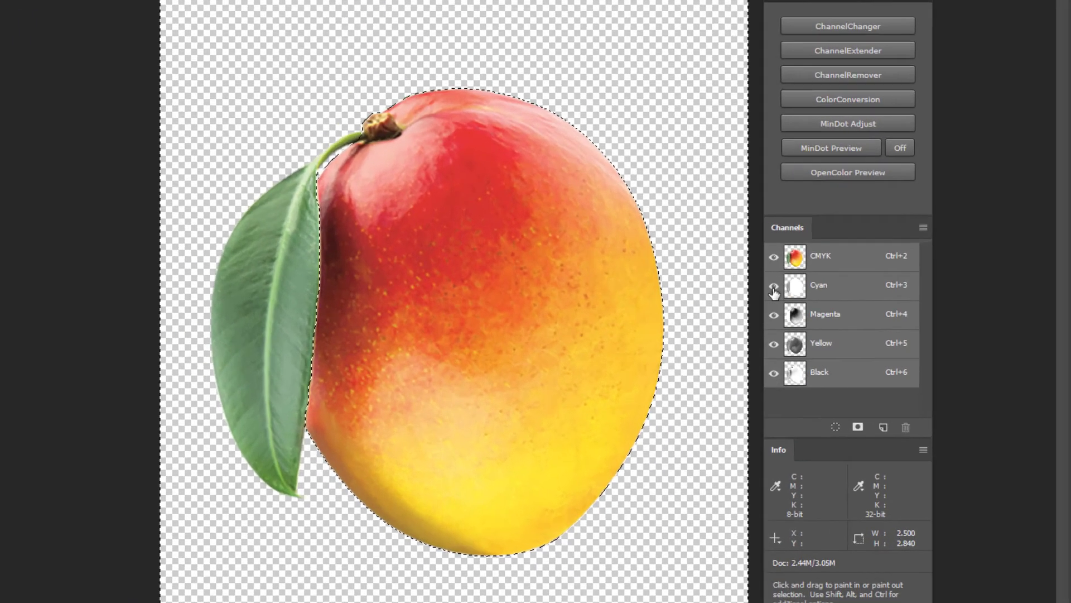
pyautogui.click(679, 347)
pyautogui.click(678, 368)
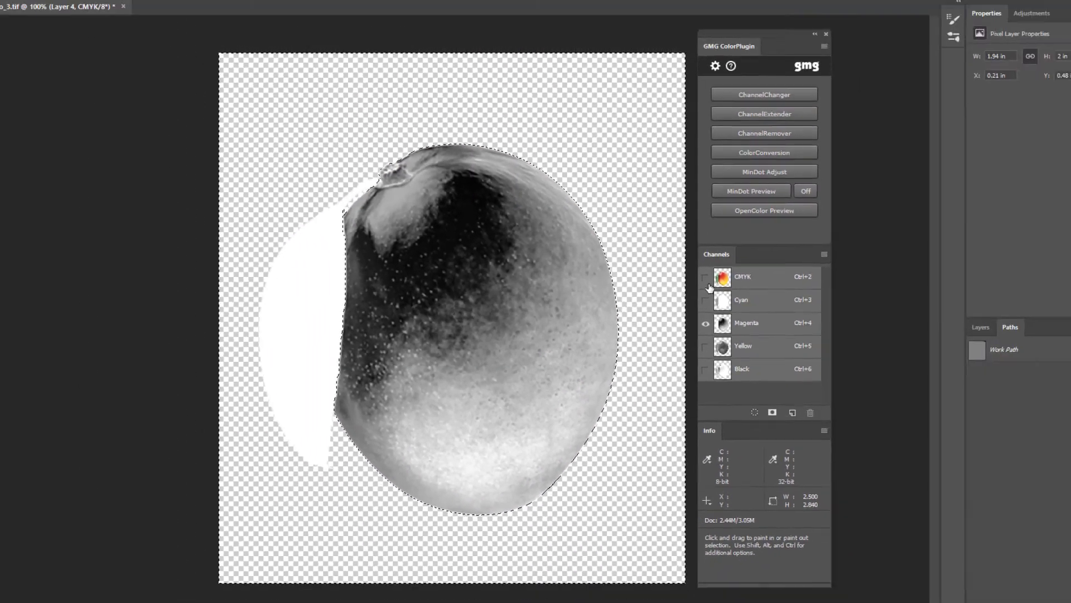
pyautogui.hotkey('ctrl', '2')
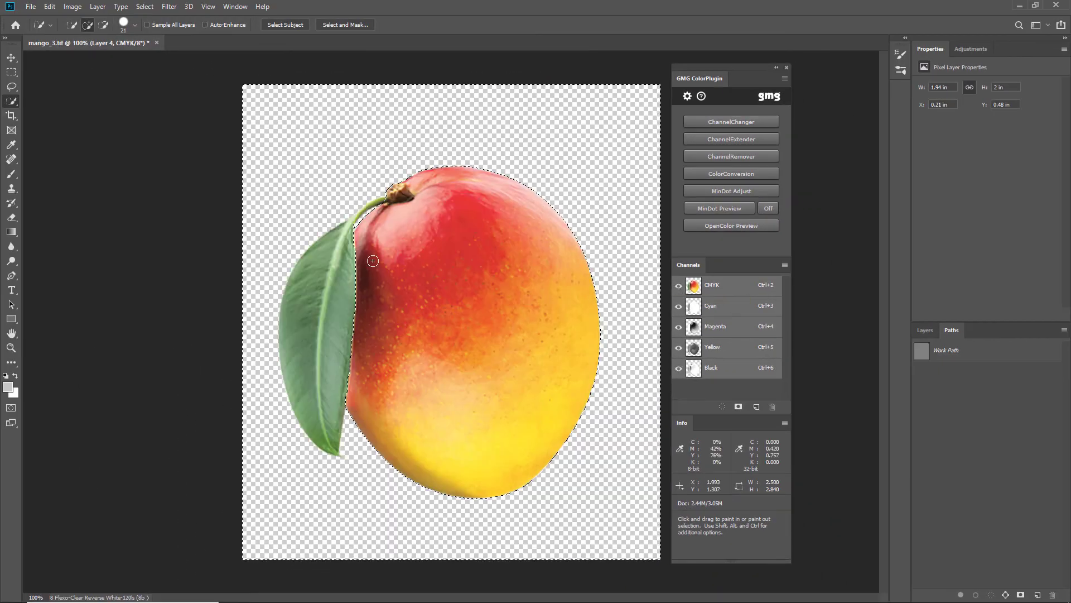
pyautogui.click(143, 7)
pyautogui.click(150, 31)
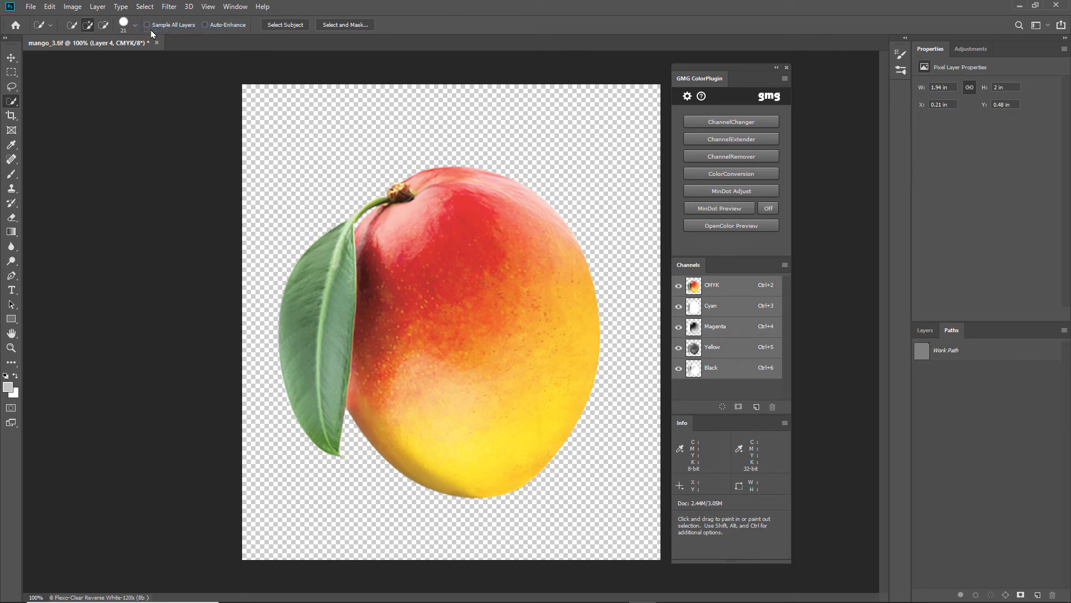
# - Preview where cyan dots fall below 2% with MinDot Preview, then turn it off
pyautogui.click(706, 208)
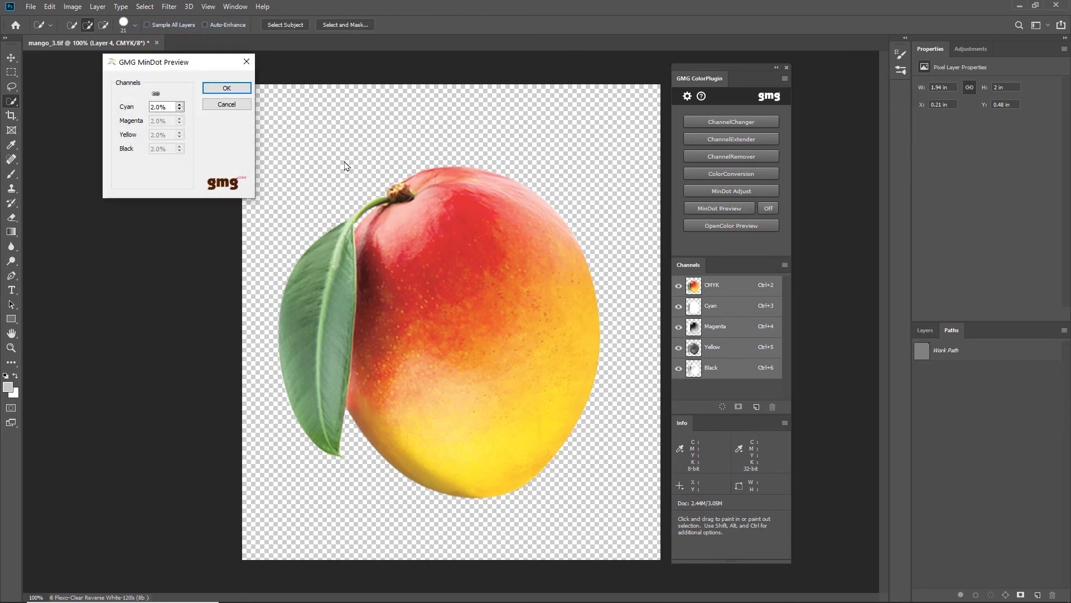
pyautogui.click(239, 91)
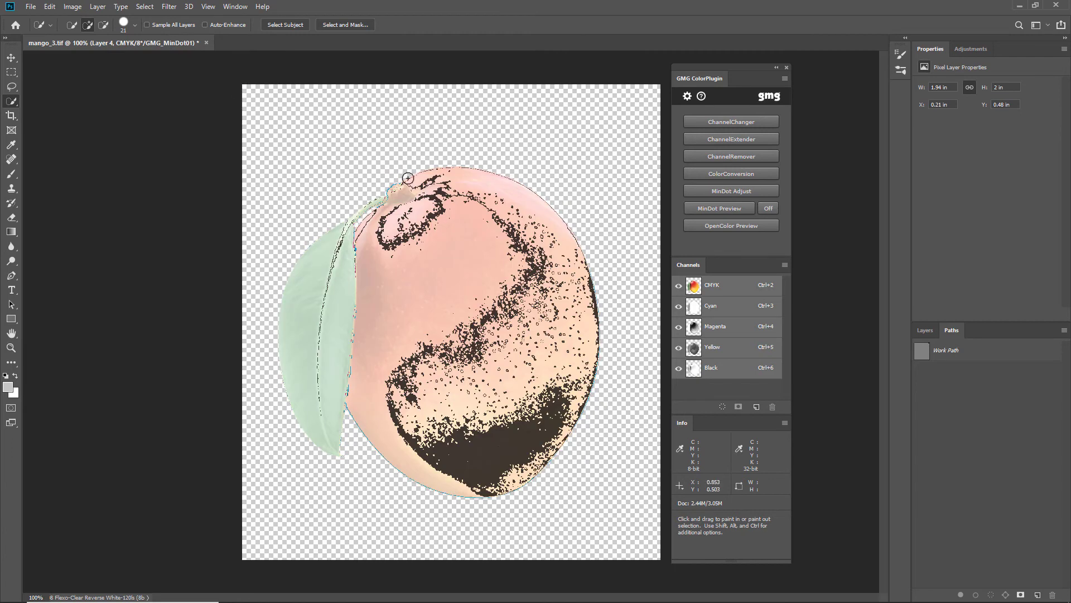
pyautogui.click(769, 208)
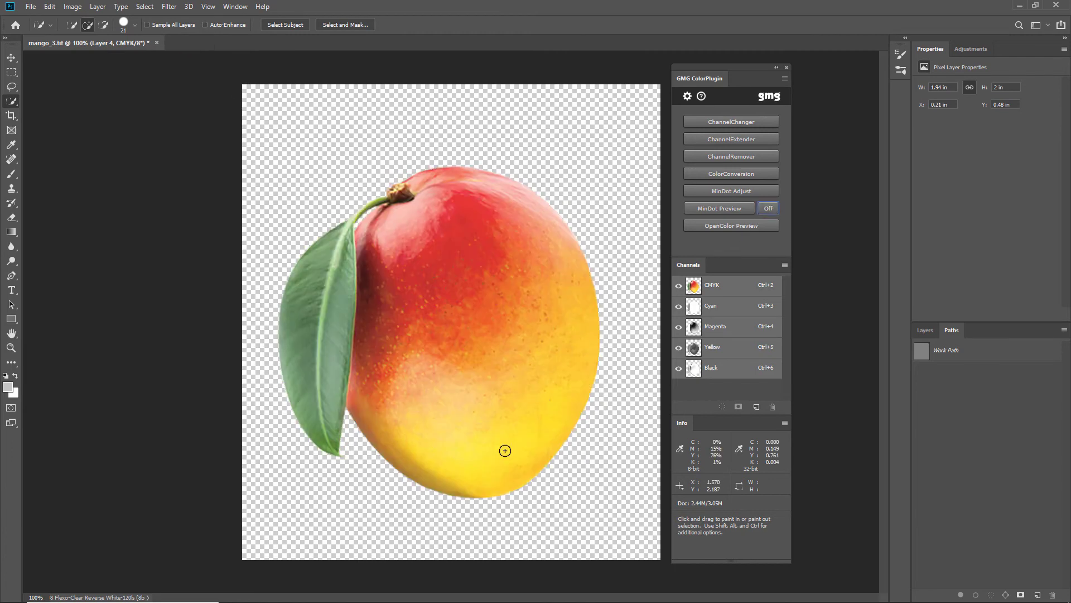
# - Set Cyan dots below 2.0% to Remove in MinDot Adjust and apply
pyautogui.click(732, 191)
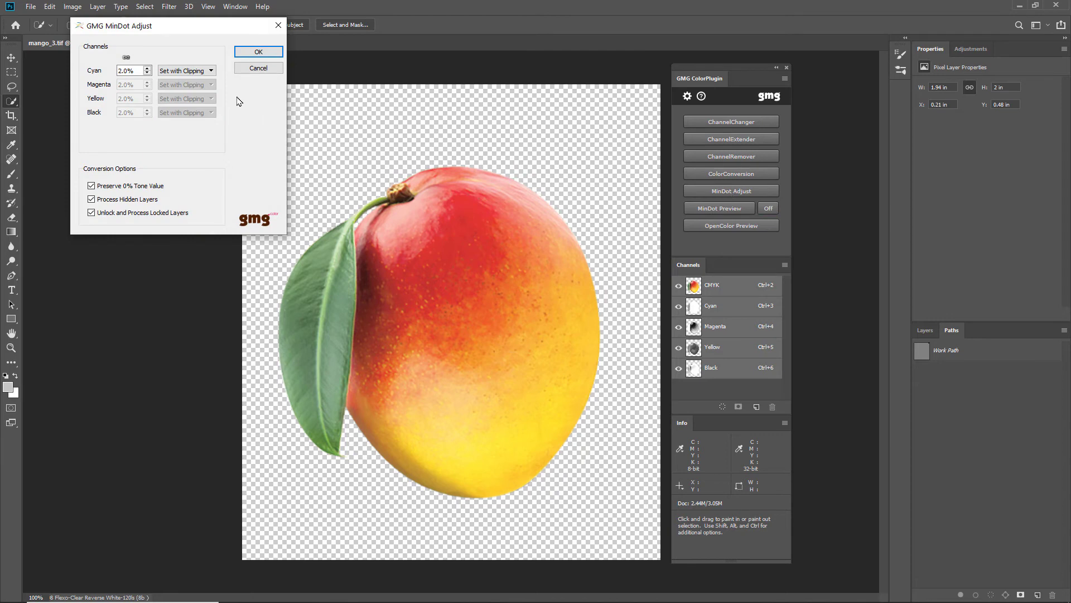
pyautogui.click(211, 71)
pyautogui.click(208, 81)
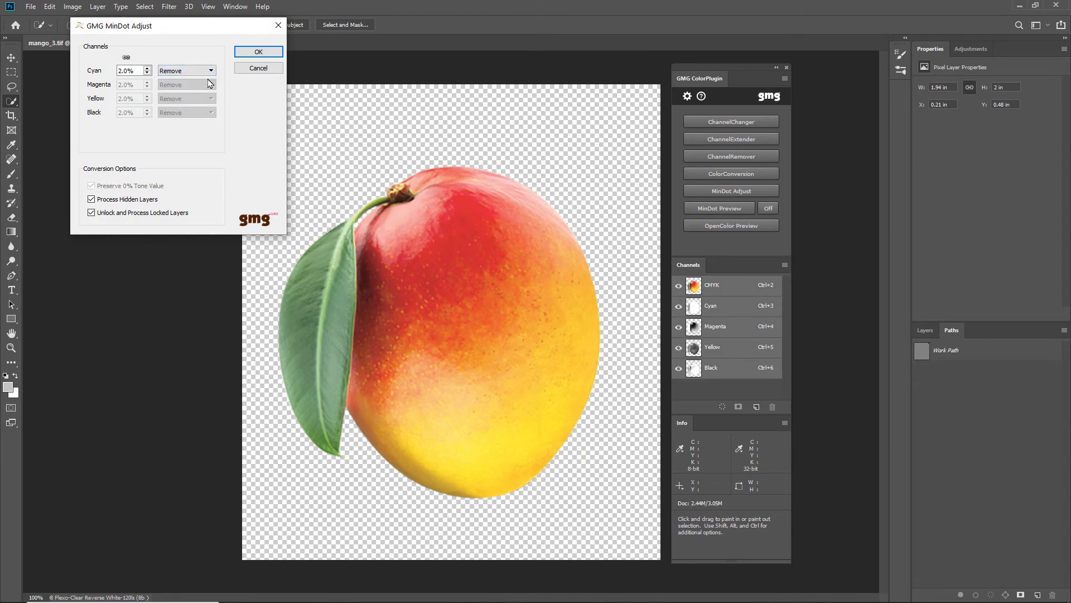
pyautogui.click(255, 53)
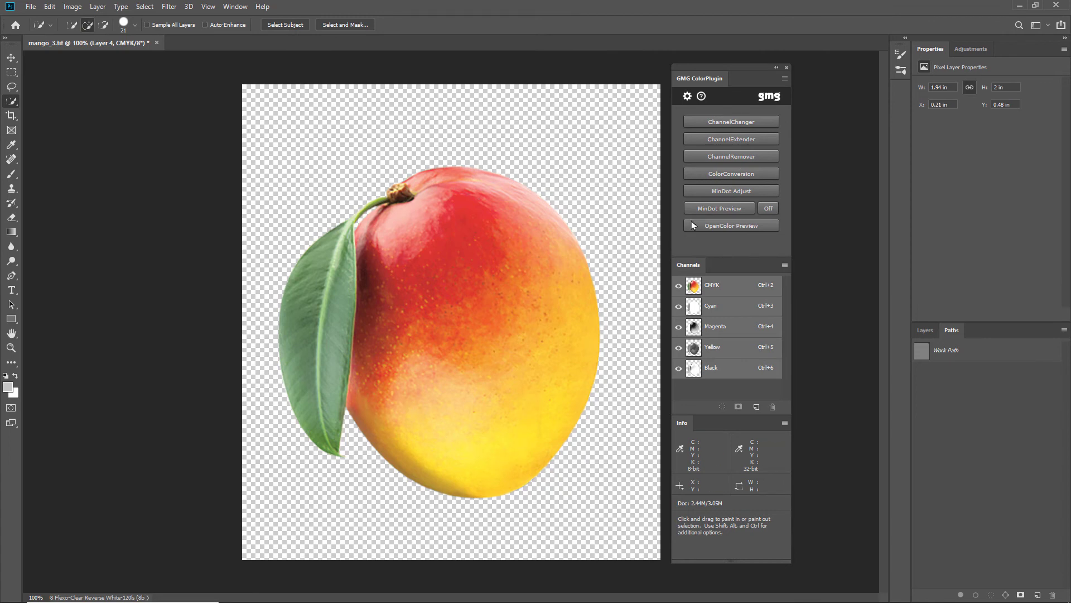
pyautogui.click(699, 204)
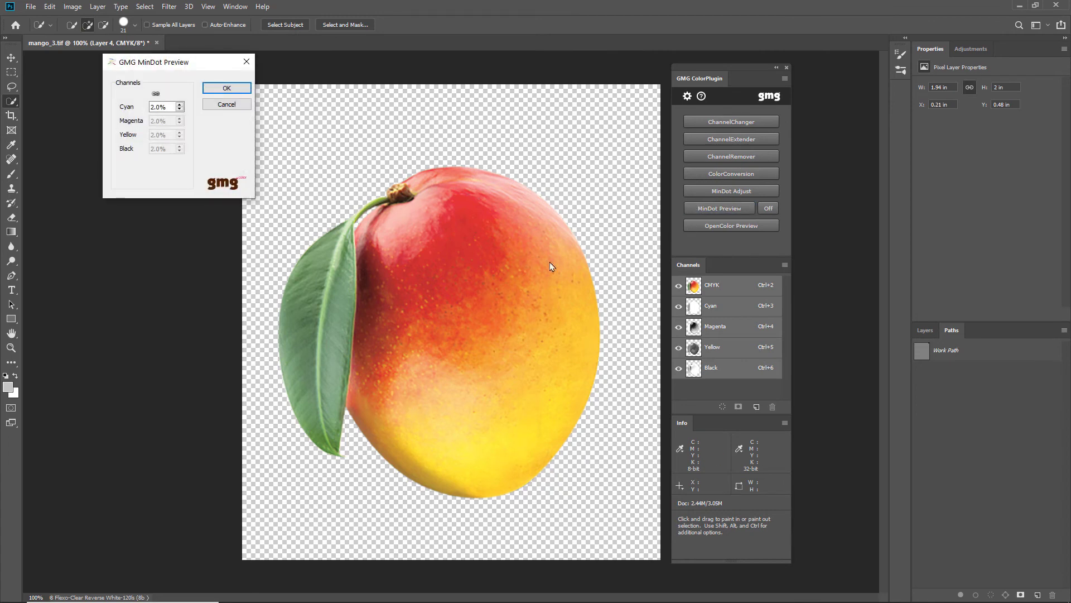
pyautogui.click(222, 89)
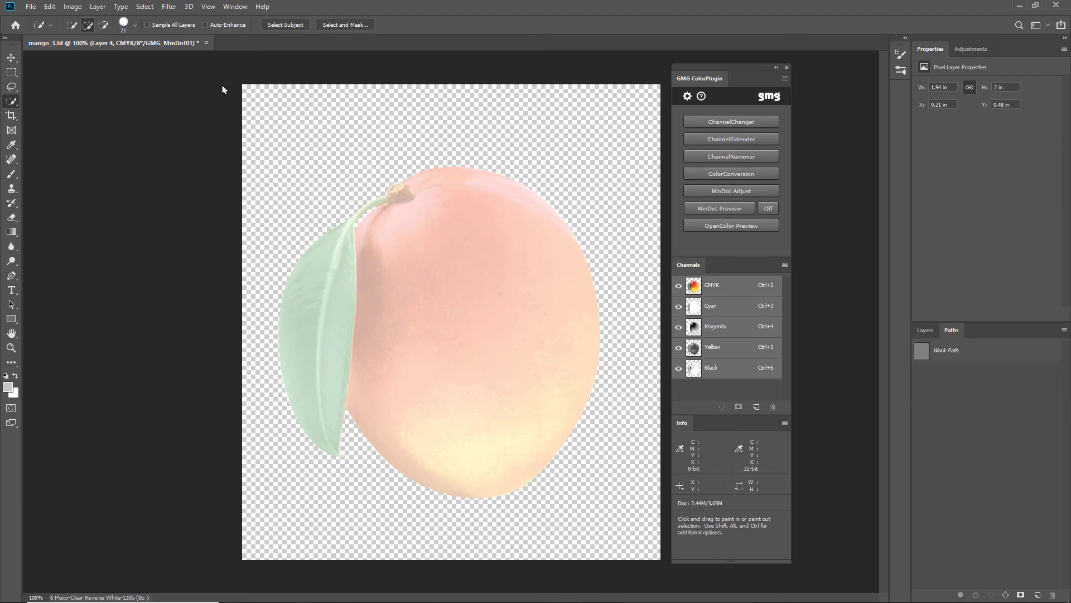
pyautogui.click(773, 210)
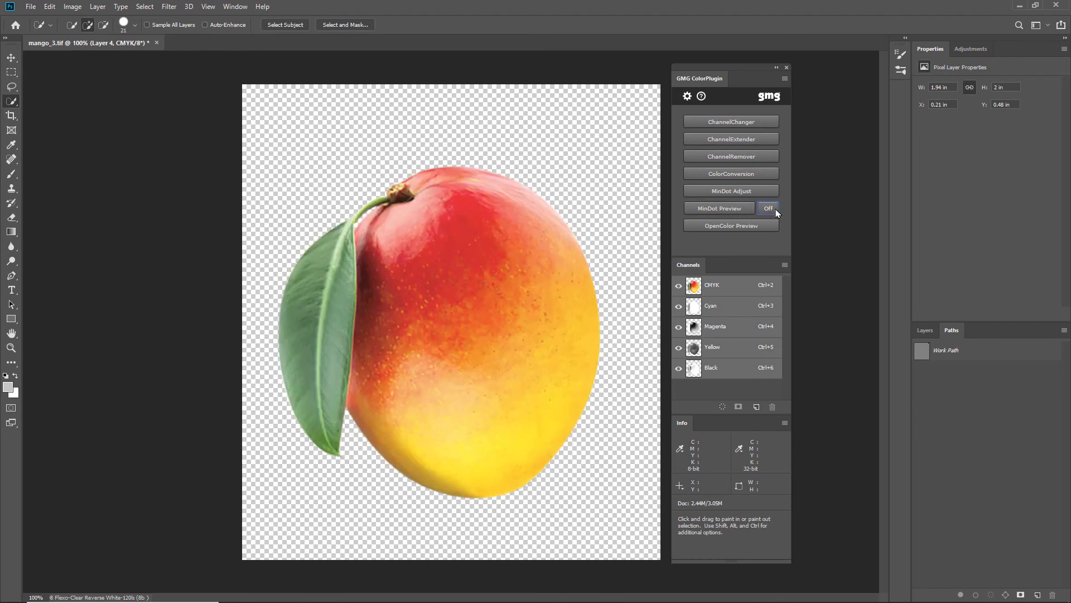